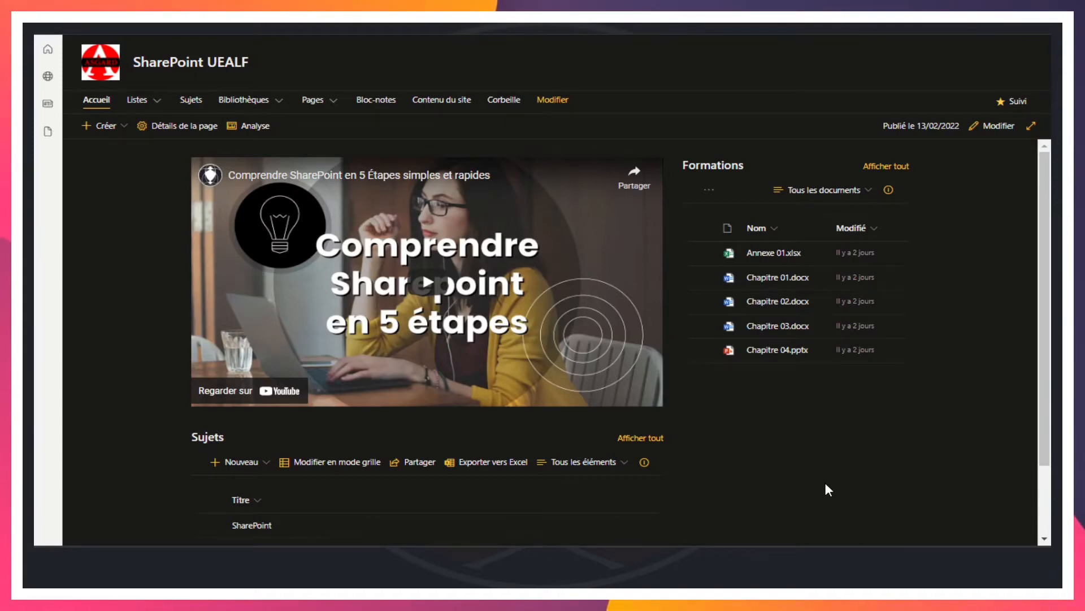
- Check the site contents and existing subsites, and start creating a new subsite (Sous-site)
{"action": "left_click", "coordinate": [441, 106]}
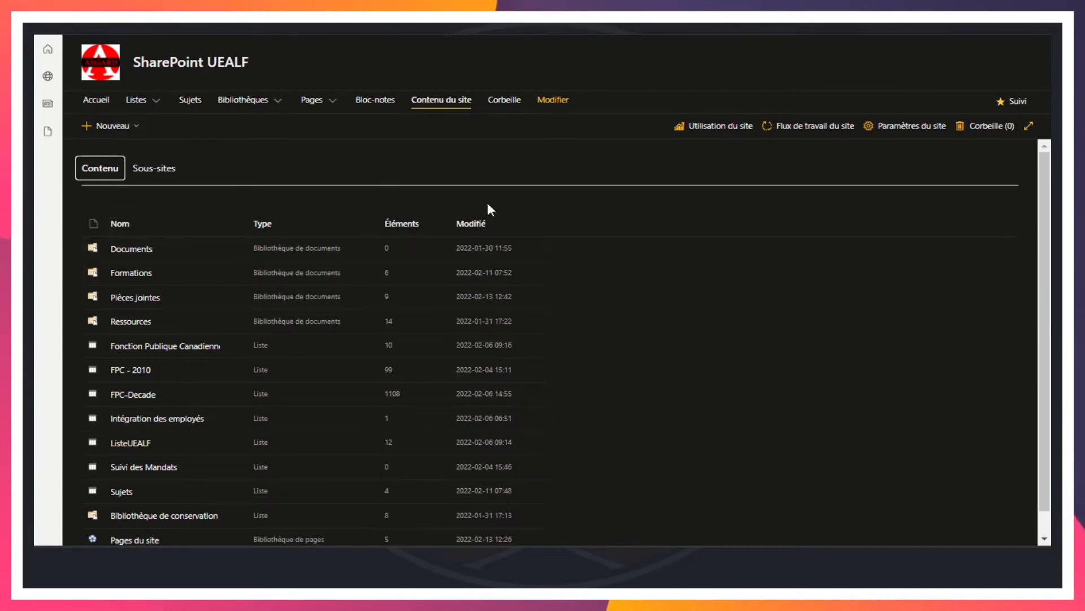
{"action": "left_click", "coordinate": [136, 129]}
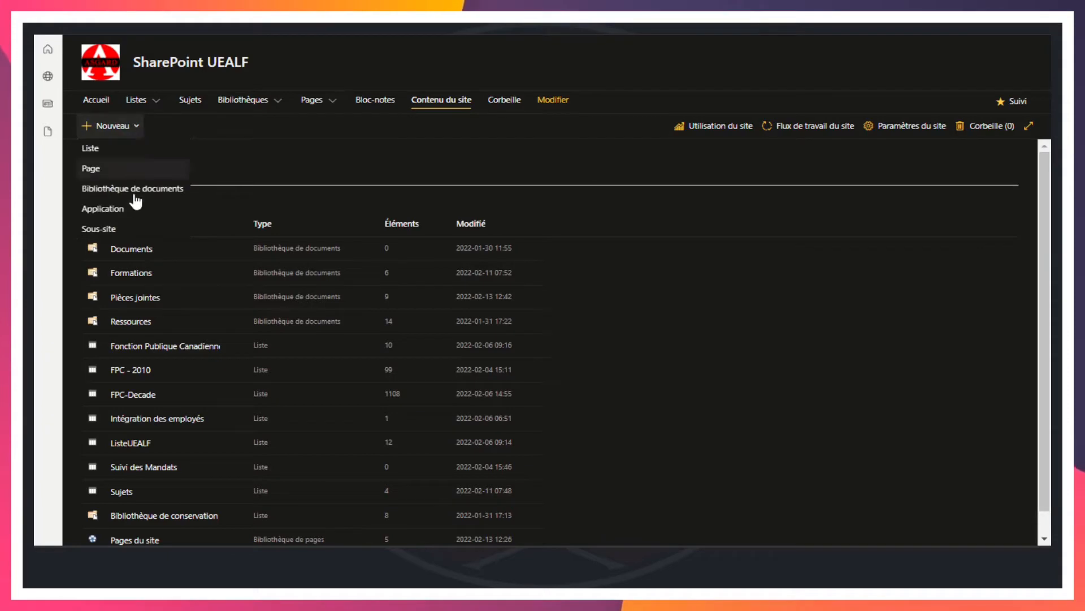
{"action": "left_click", "coordinate": [842, 357]}
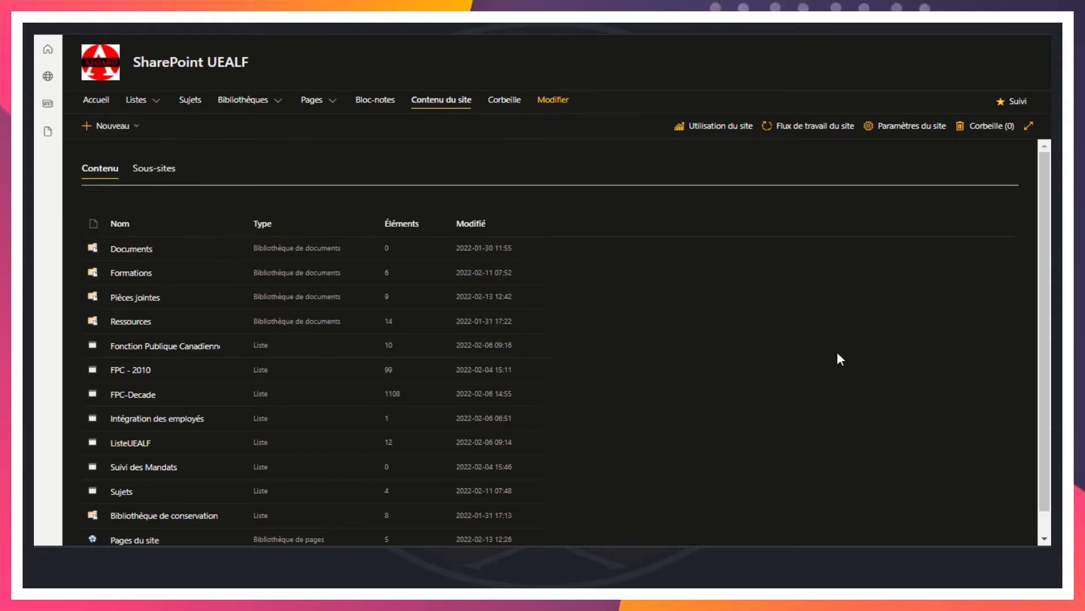
{"action": "left_click", "coordinate": [161, 173]}
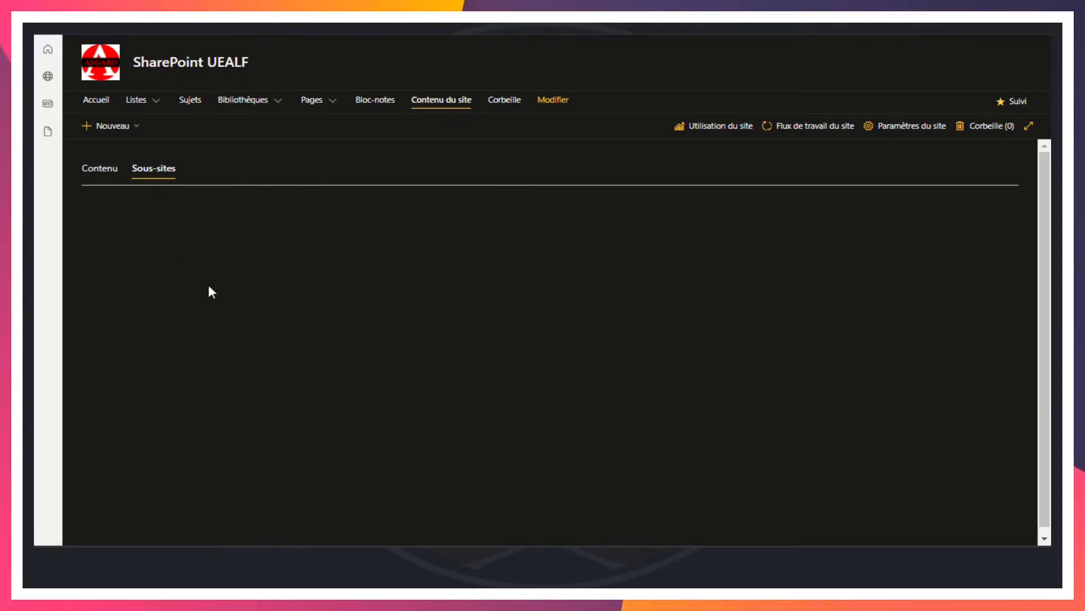
{"action": "left_click", "coordinate": [136, 127]}
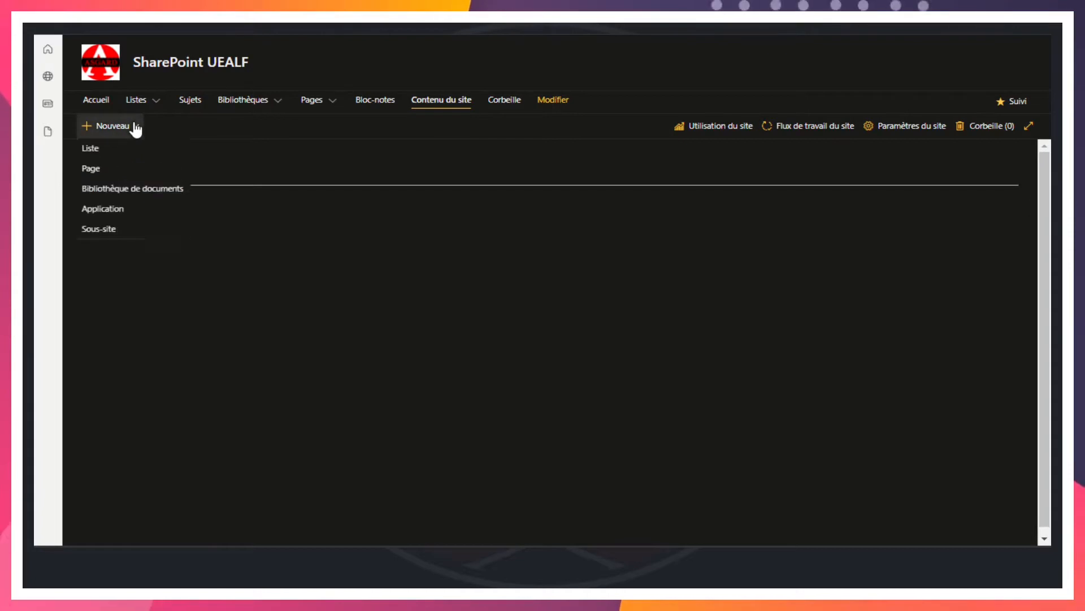
{"action": "left_click", "coordinate": [129, 232]}
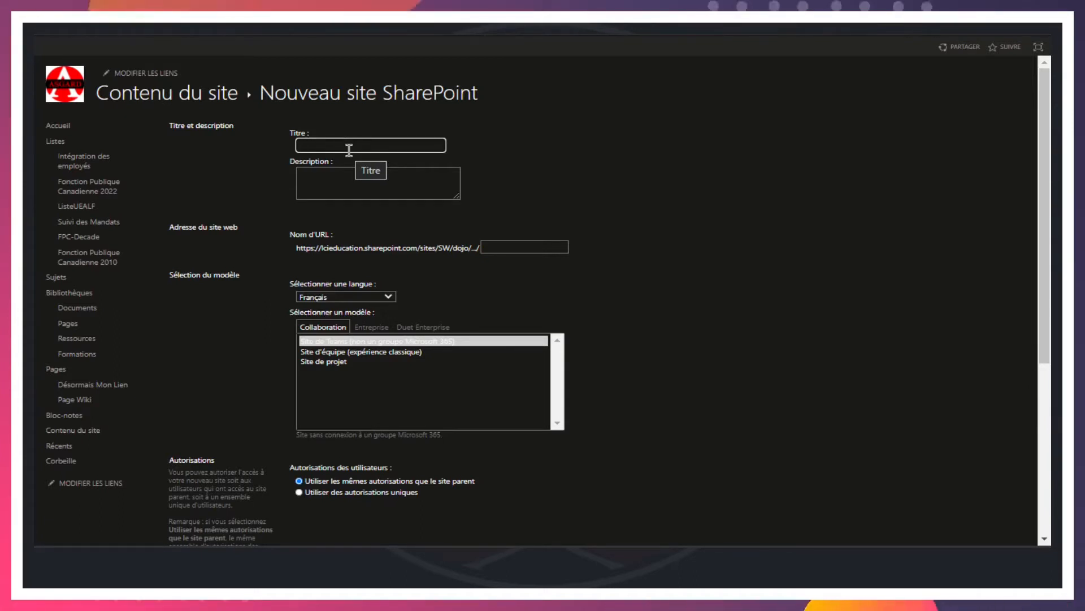
- Give the new subsite the title "Mon Sous-Site" and the description "la description du sous-site"
{"action": "type", "text": "Mon Sous-Site"}
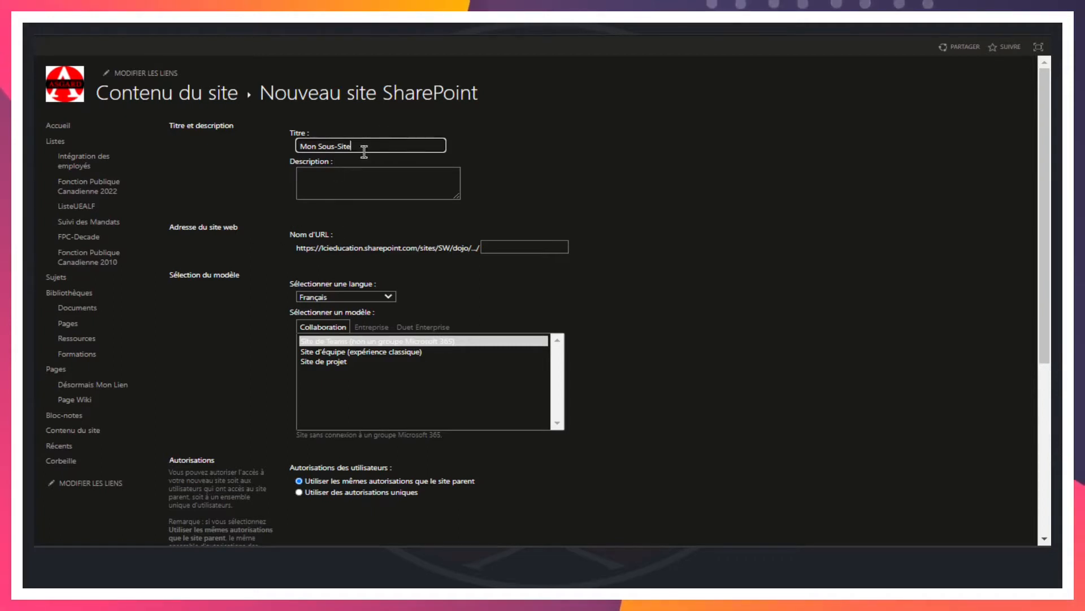
{"action": "left_click_drag", "start_coordinate": [436, 145], "coordinate": [272, 146]}
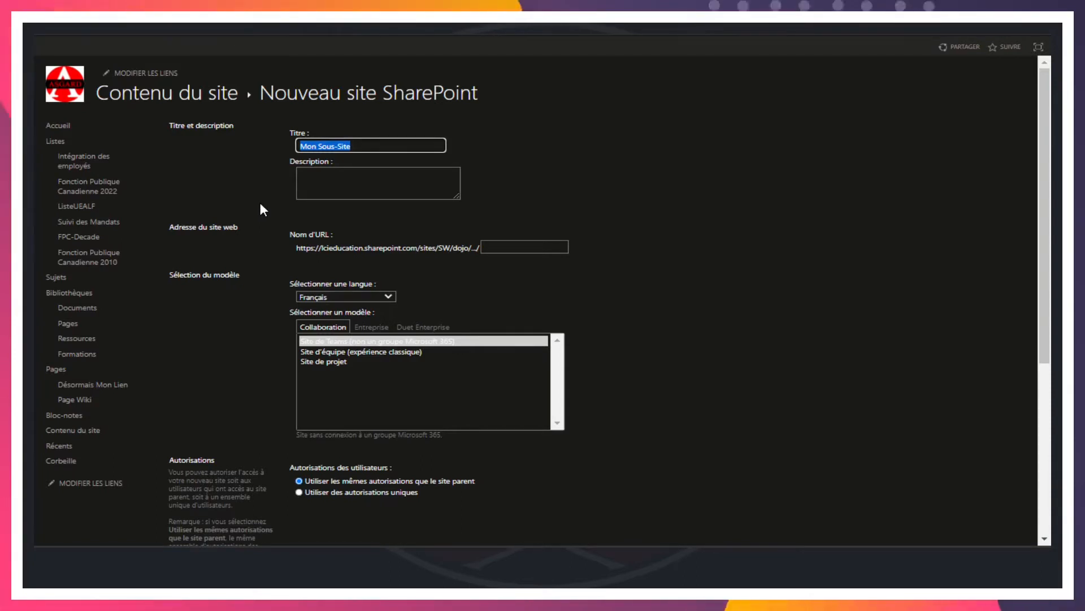
{"action": "left_click", "coordinate": [337, 183]}
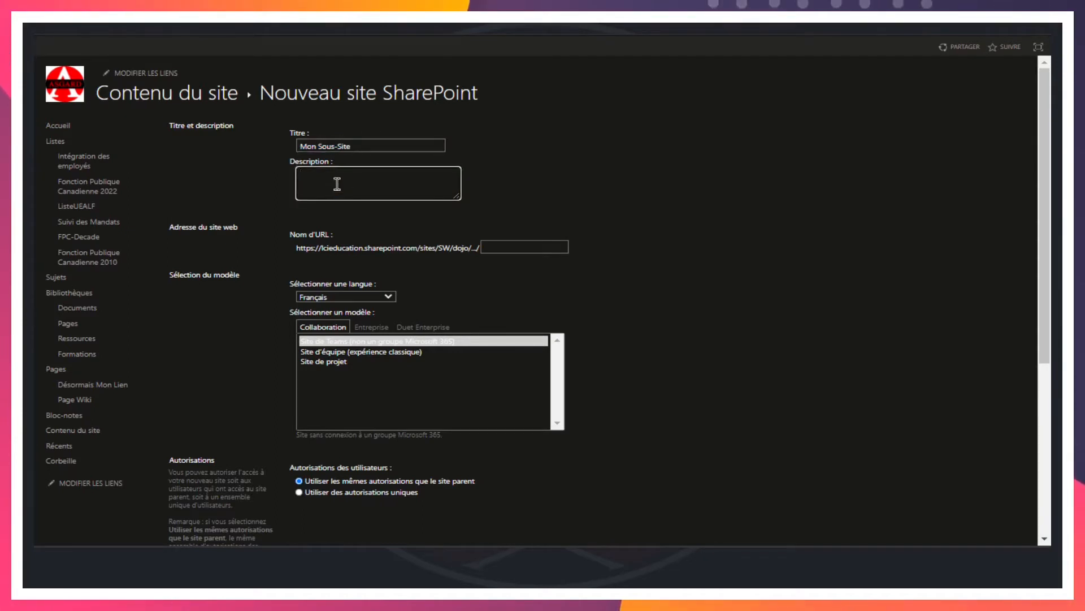
{"action": "type", "text": "la description du"}
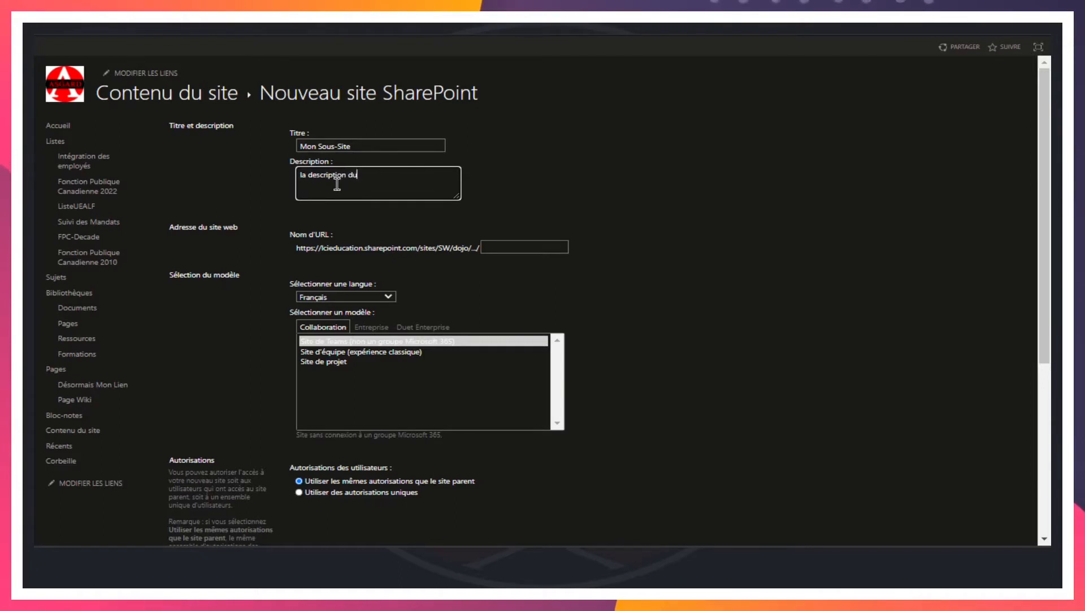
{"action": "type", "text": " sous-site"}
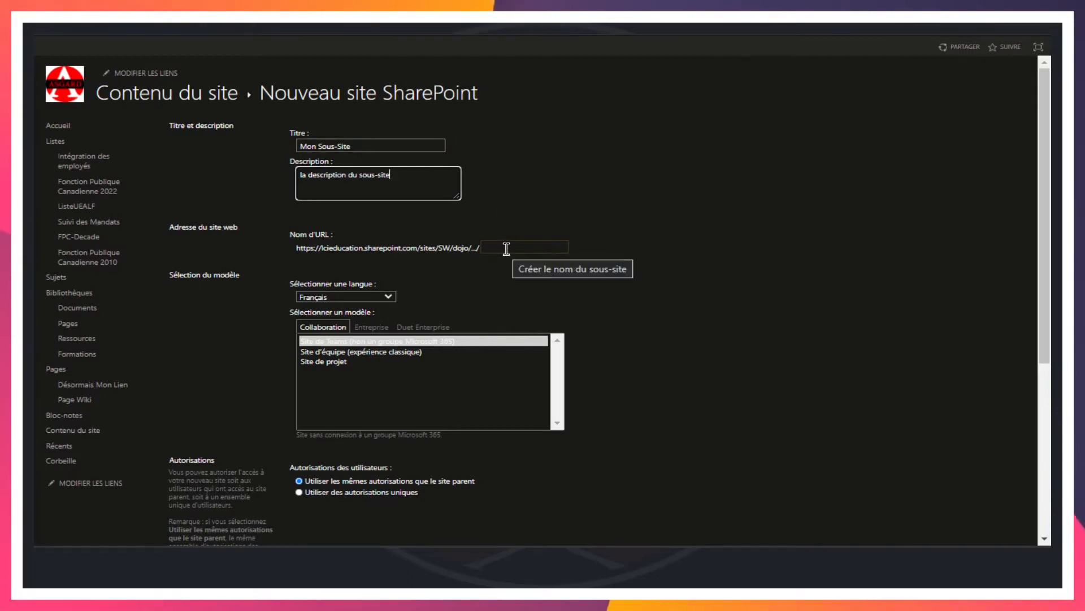
- Set the subsite's URL name to MonSousSite
{"action": "left_click", "coordinate": [506, 249]}
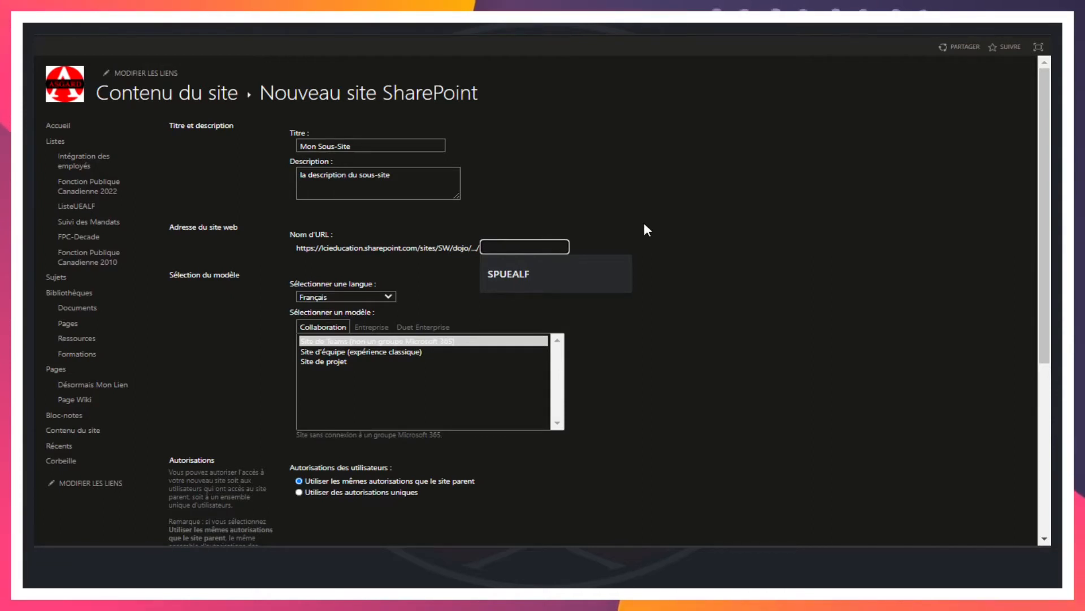
{"action": "type", "text": "MonSousSite"}
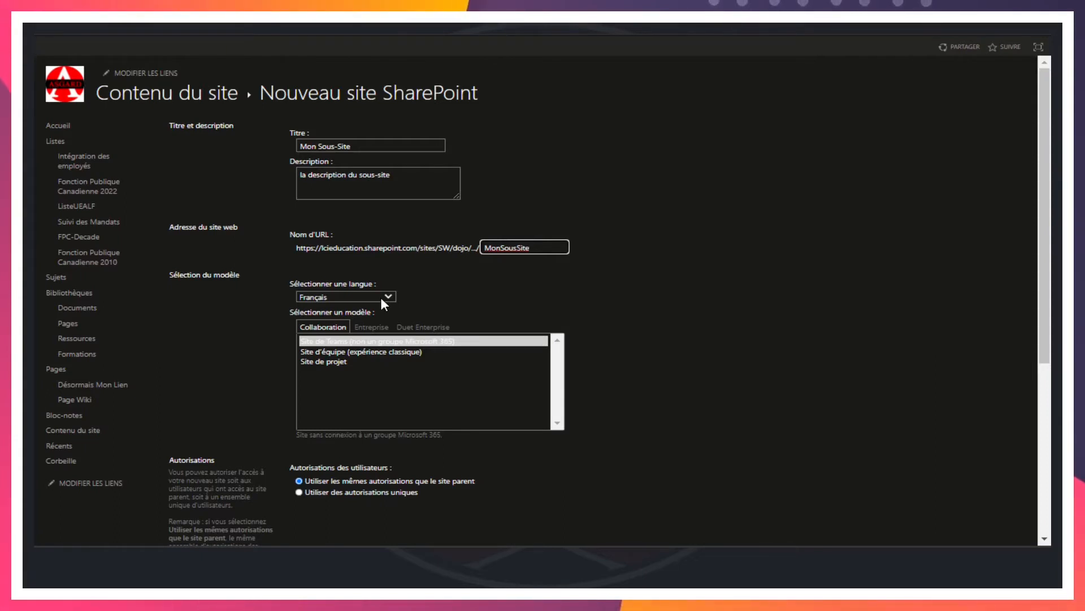
{"action": "left_click_drag", "start_coordinate": [279, 316], "coordinate": [357, 316]}
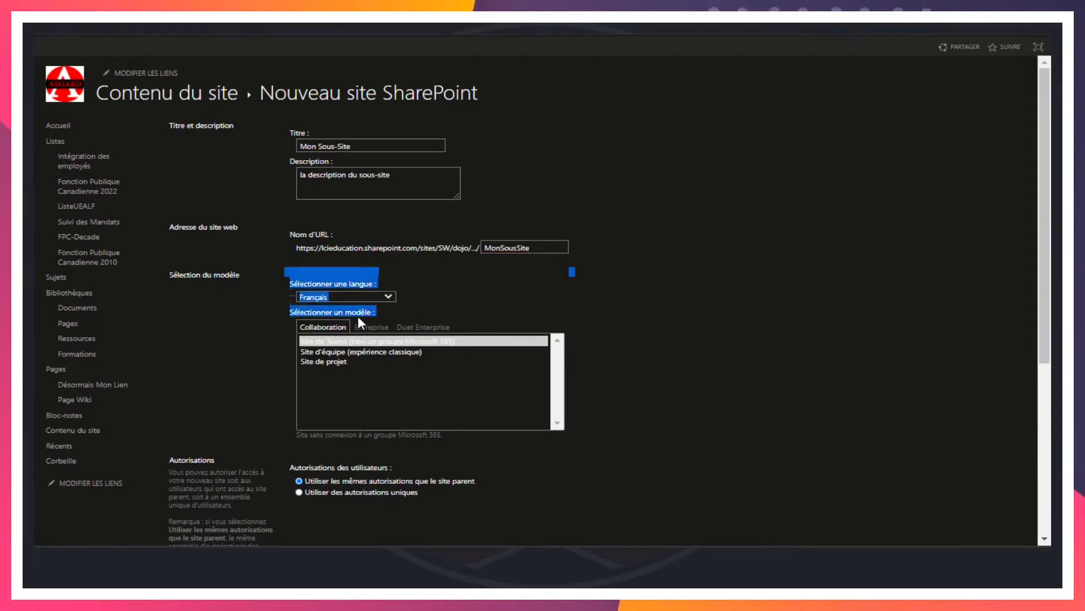
{"action": "left_click", "coordinate": [390, 312]}
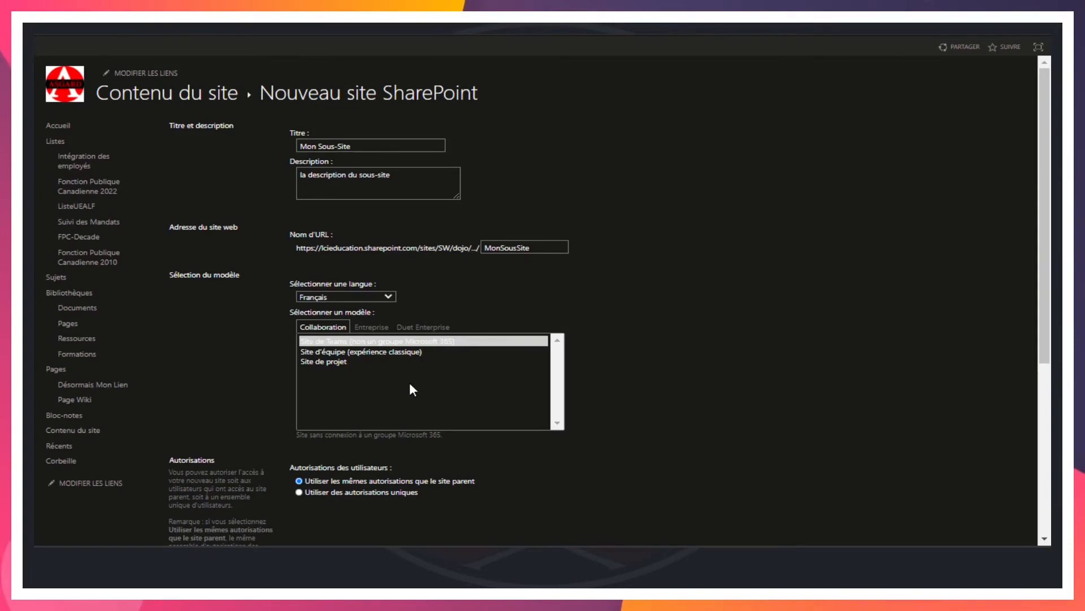
- Set the user permissions to "Utiliser les mêmes autorisations que le site parent"
{"action": "scroll", "coordinate": [410, 385], "scroll_direction": "down", "scroll_amount": 4}
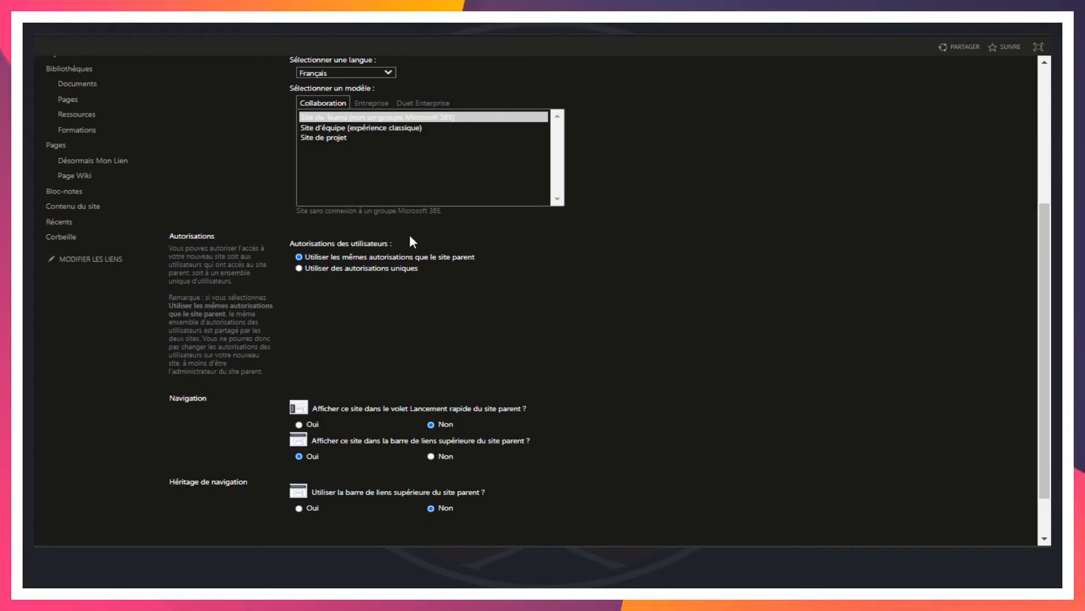
{"action": "left_click_drag", "start_coordinate": [423, 256], "coordinate": [294, 254]}
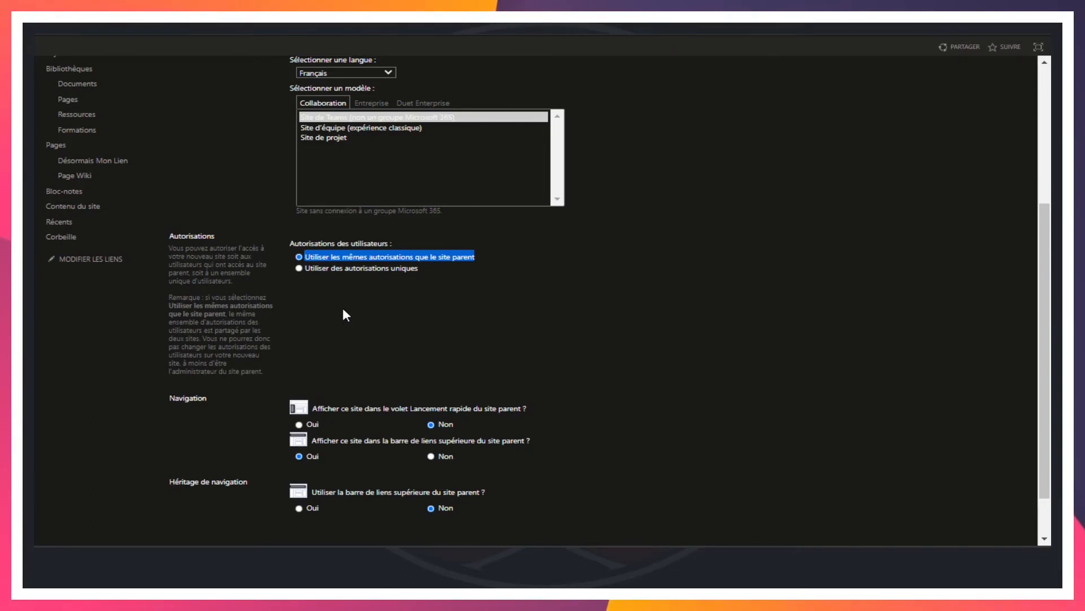
{"action": "left_click", "coordinate": [300, 268]}
{"action": "left_click", "coordinate": [299, 258]}
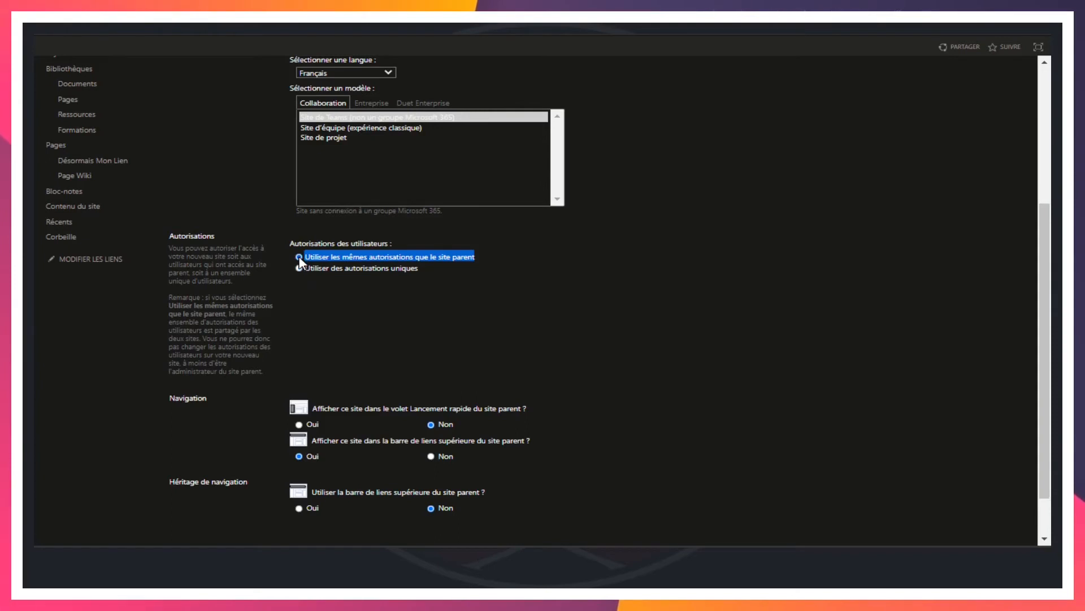
{"action": "left_click", "coordinate": [356, 269]}
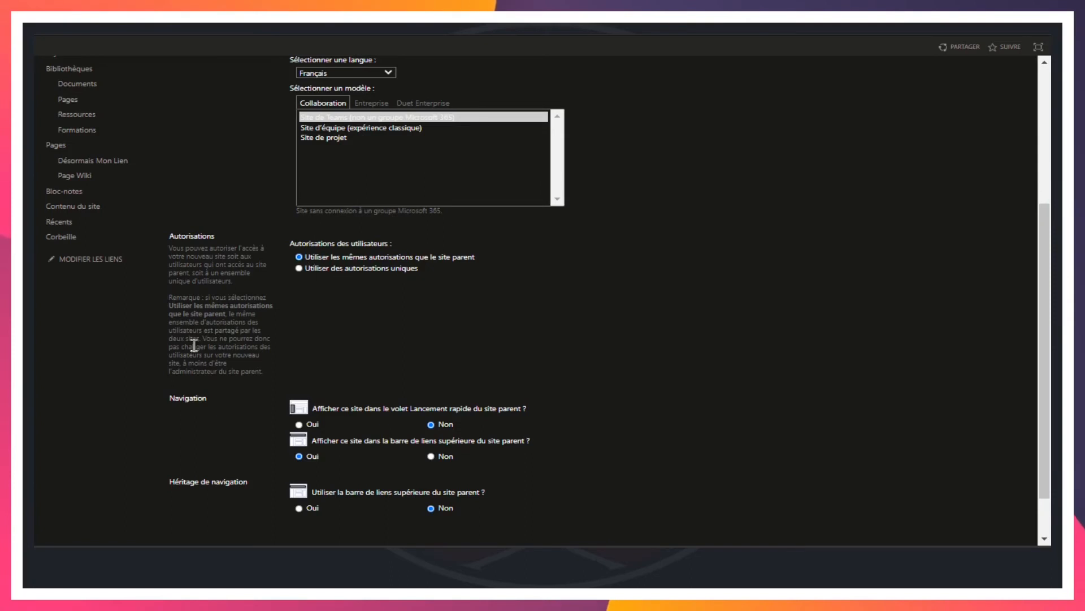
- Choose Oui for showing the subsite in the parent's Lancement rapide pane and for using the parent's top link bar
{"action": "scroll", "coordinate": [447, 324], "scroll_direction": "down", "scroll_amount": 1}
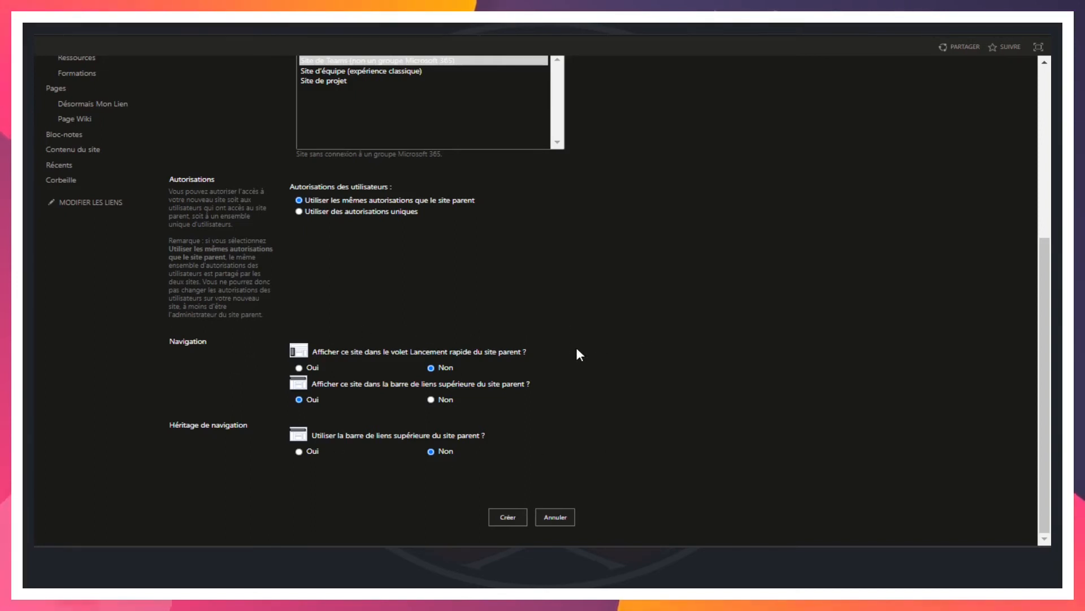
{"action": "double_click", "coordinate": [318, 352]}
{"action": "left_click_drag", "start_coordinate": [364, 353], "coordinate": [527, 346]}
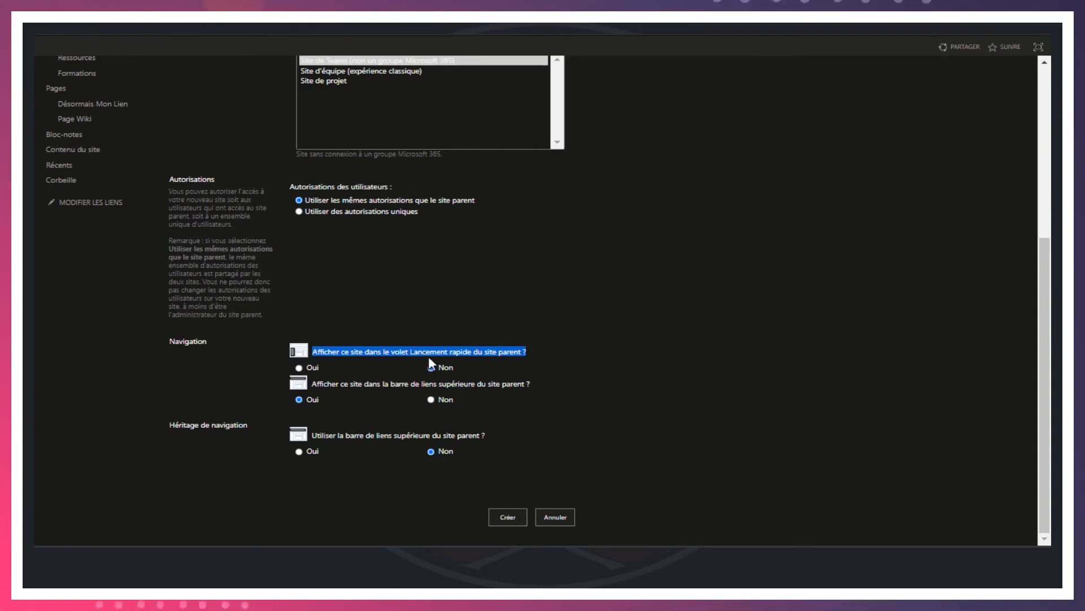
{"action": "left_click", "coordinate": [297, 365]}
{"action": "left_click", "coordinate": [298, 367]}
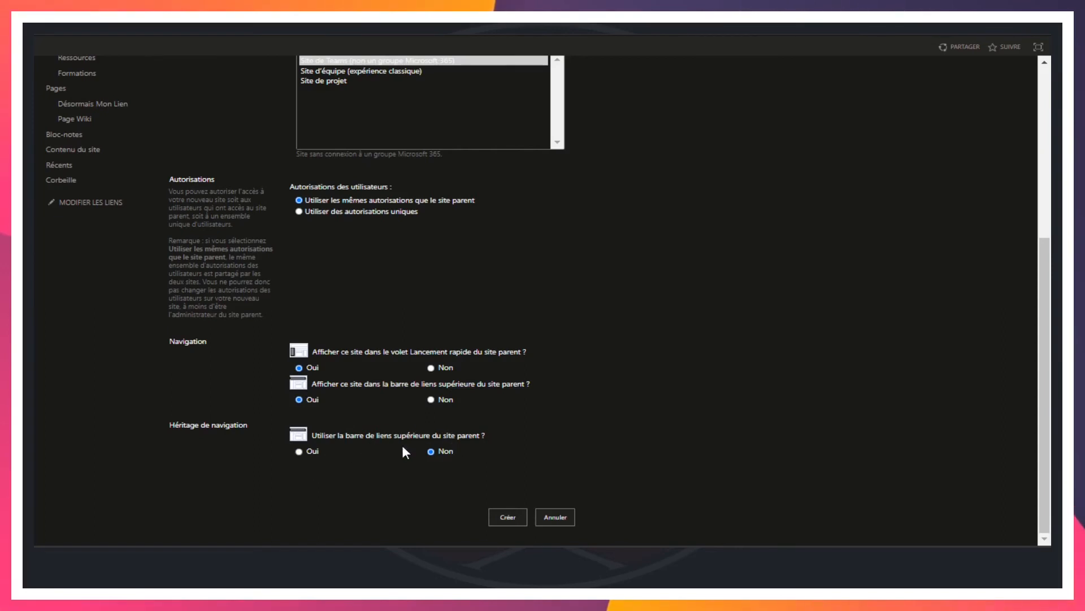
{"action": "left_click", "coordinate": [299, 451]}
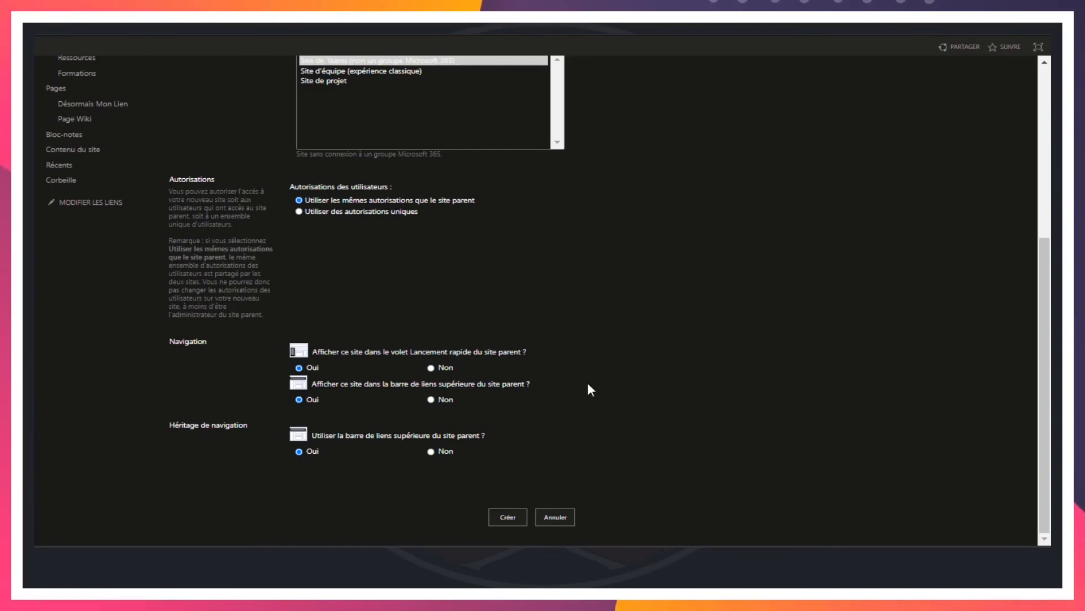
- Review the completed subsite form and create the subsite
{"action": "scroll", "coordinate": [759, 412], "scroll_direction": "up", "scroll_amount": 5}
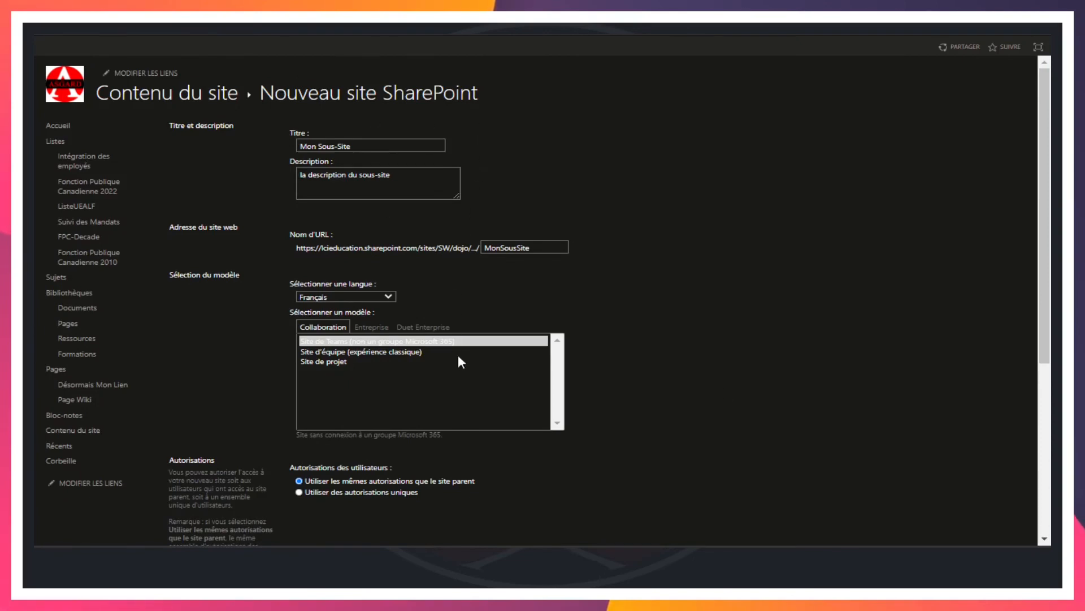
{"action": "scroll", "coordinate": [467, 397], "scroll_direction": "down", "scroll_amount": 5}
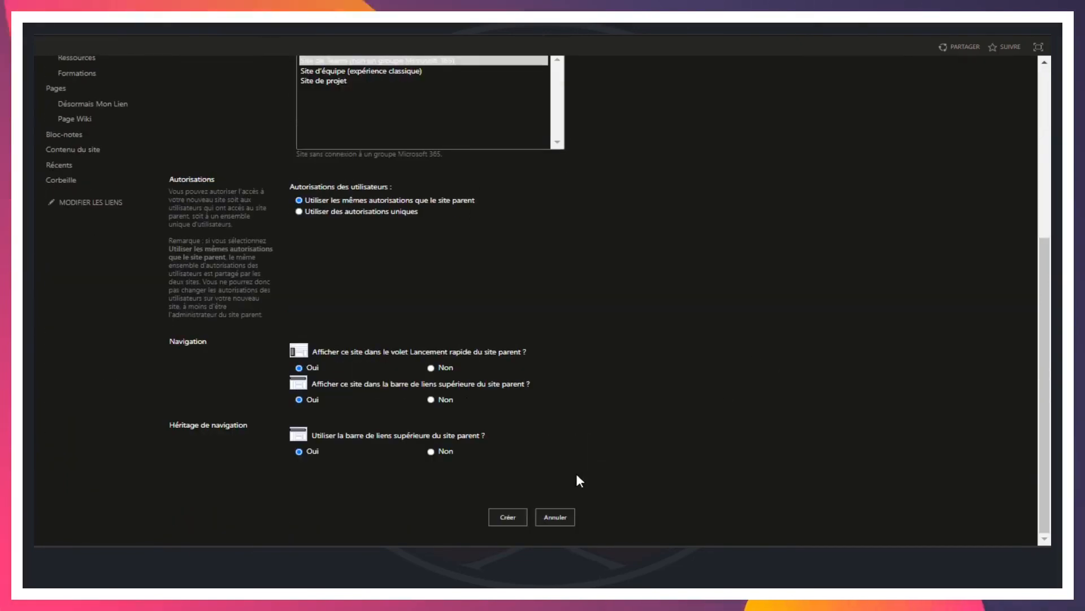
{"action": "left_click", "coordinate": [510, 517]}
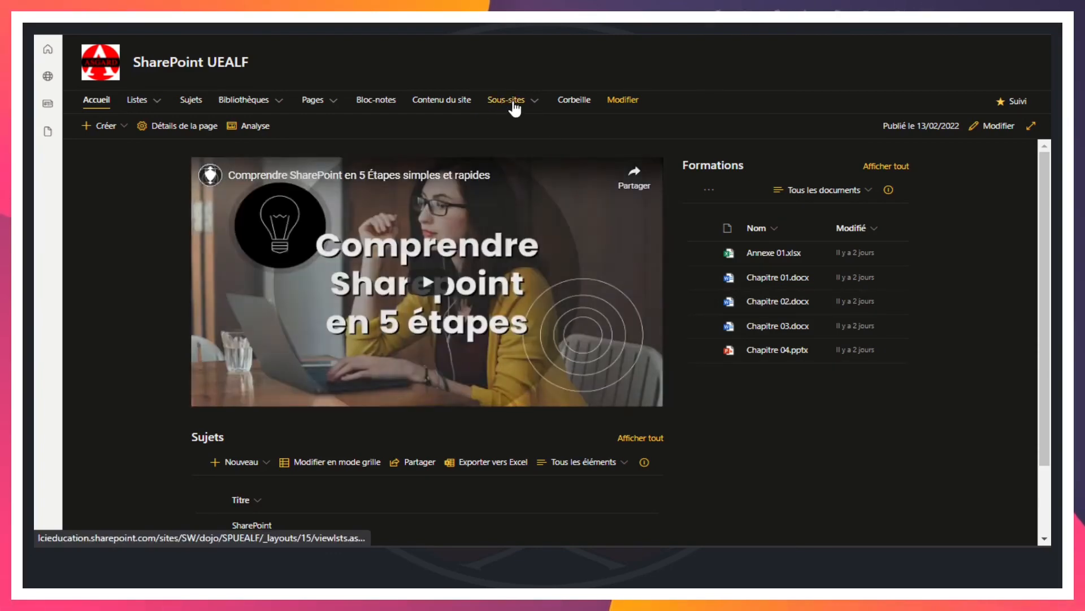
- Open Mon Sous-Site from the parent site's Sous-sites navigation
{"action": "left_click", "coordinate": [535, 100]}
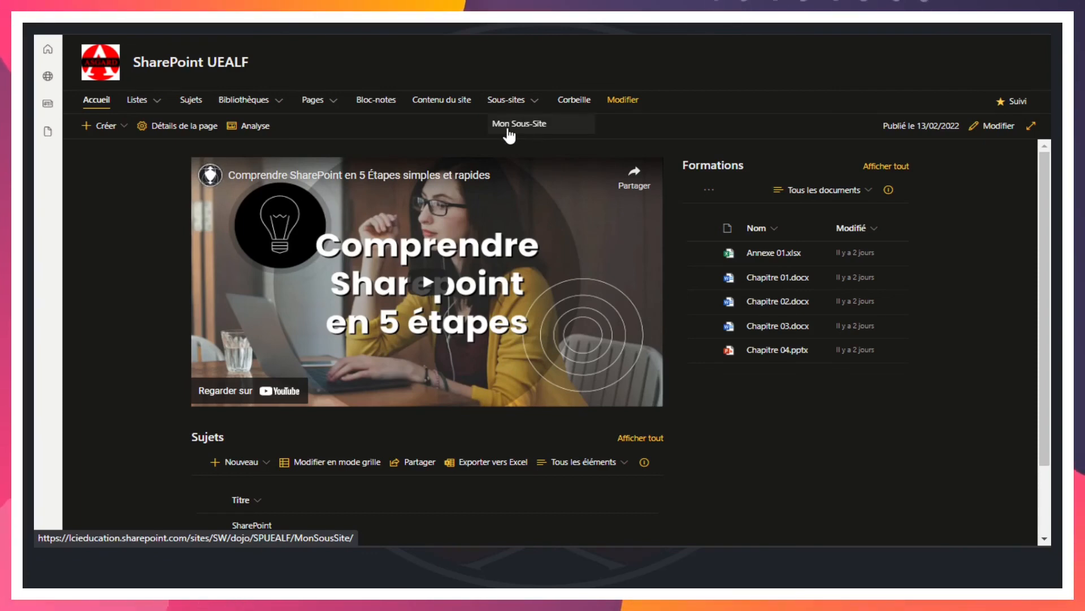
{"action": "left_click", "coordinate": [508, 129]}
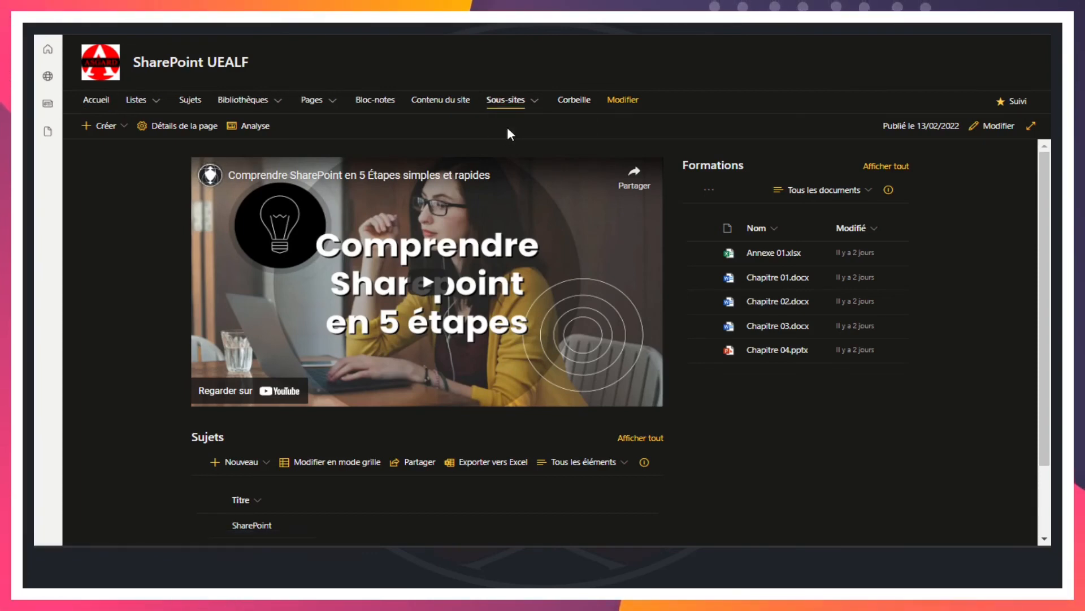